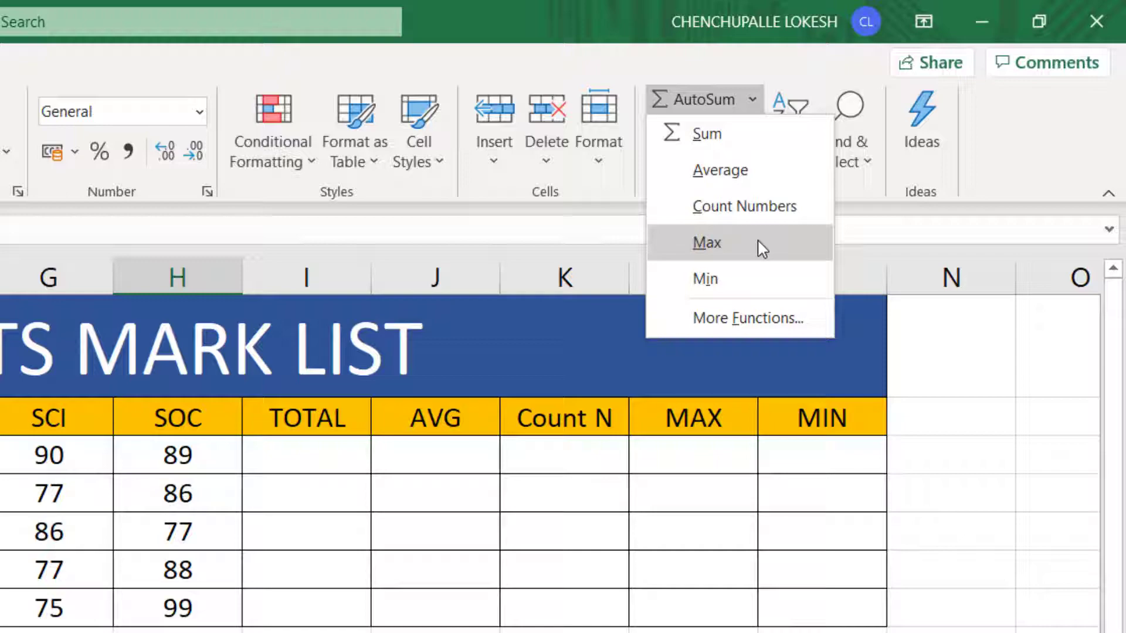
{"action": "left_click", "coordinate": [473, 547]}
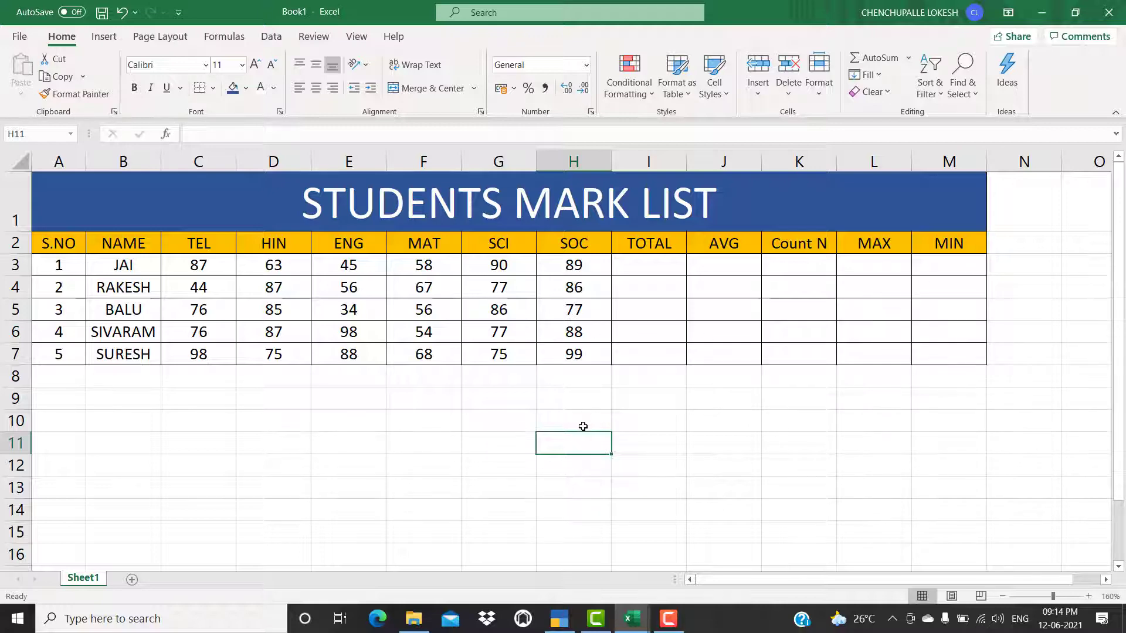
{"action": "left_click", "coordinate": [711, 357]}
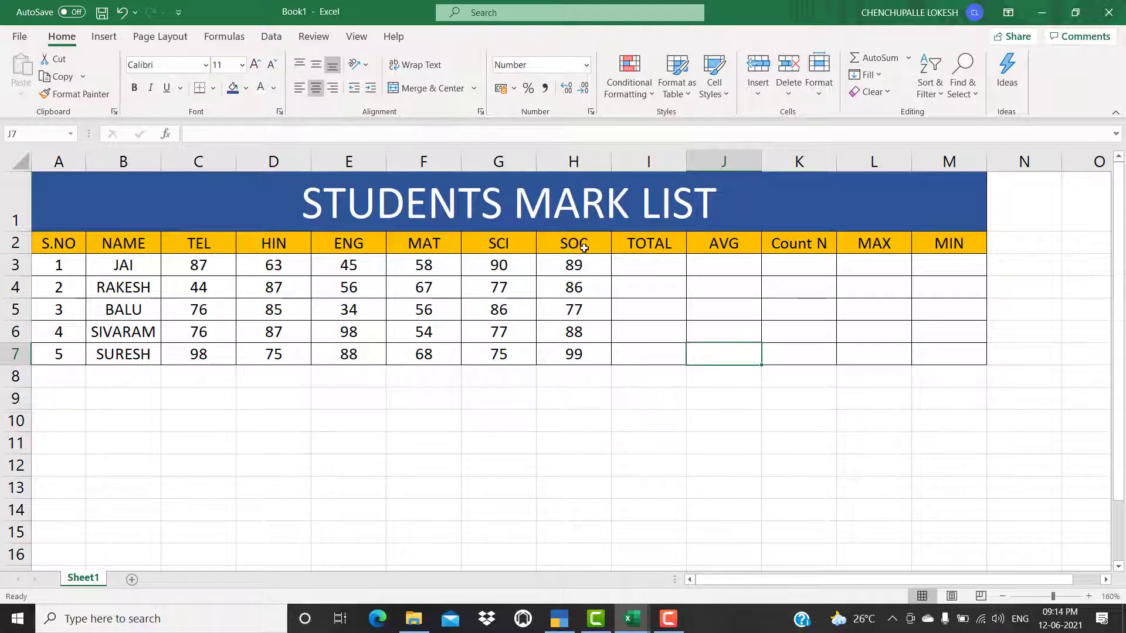
Total the marks in C3:H3 with a SUM formula in I3 and fill it down the TOTAL column to row 7
{"action": "left_click", "coordinate": [628, 267]}
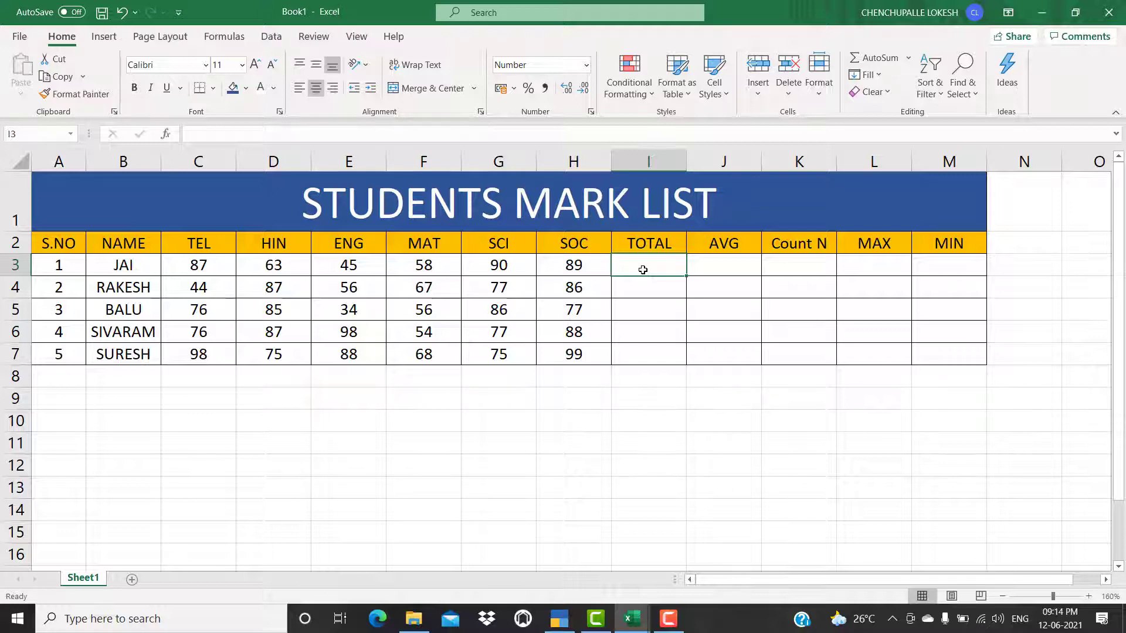
{"action": "left_click", "coordinate": [909, 58]}
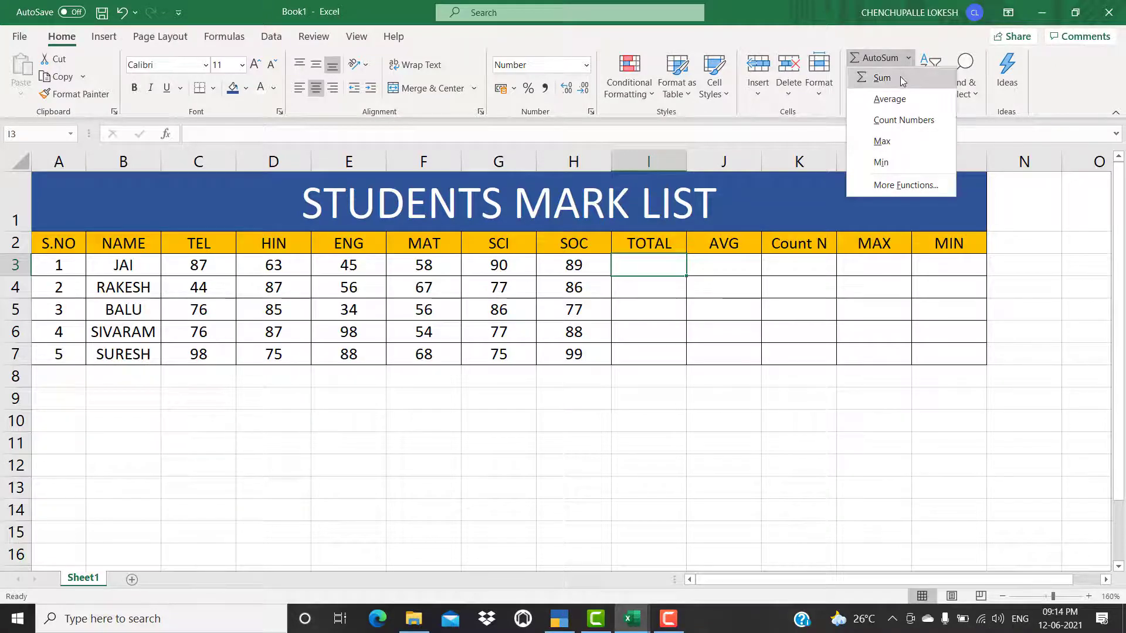
{"action": "left_click", "coordinate": [901, 79]}
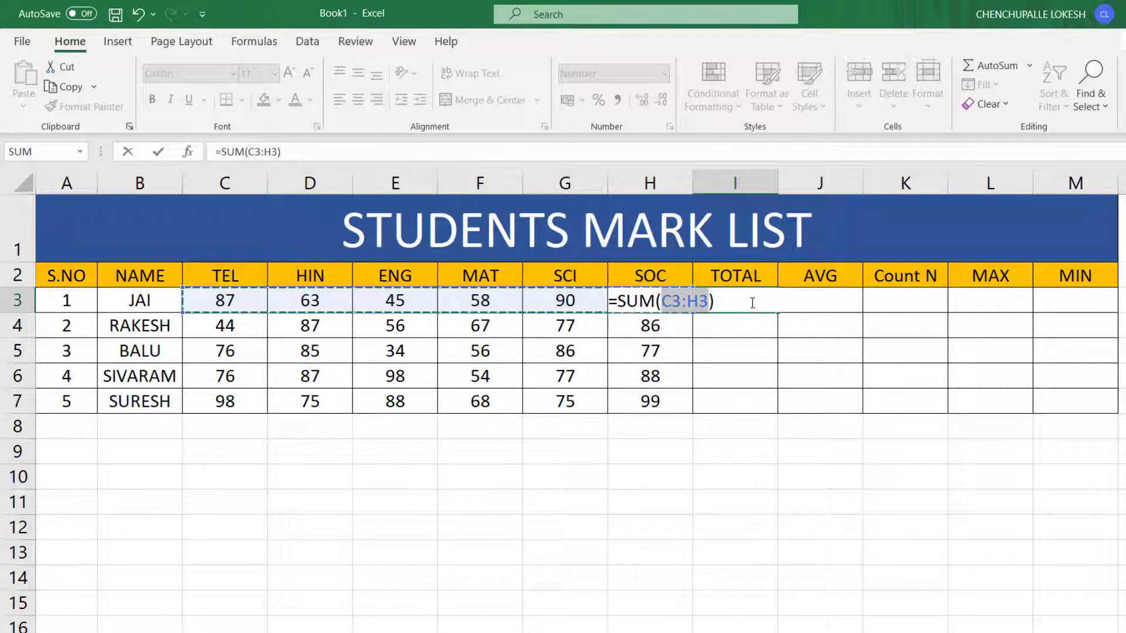
{"action": "key", "text": "Return"}
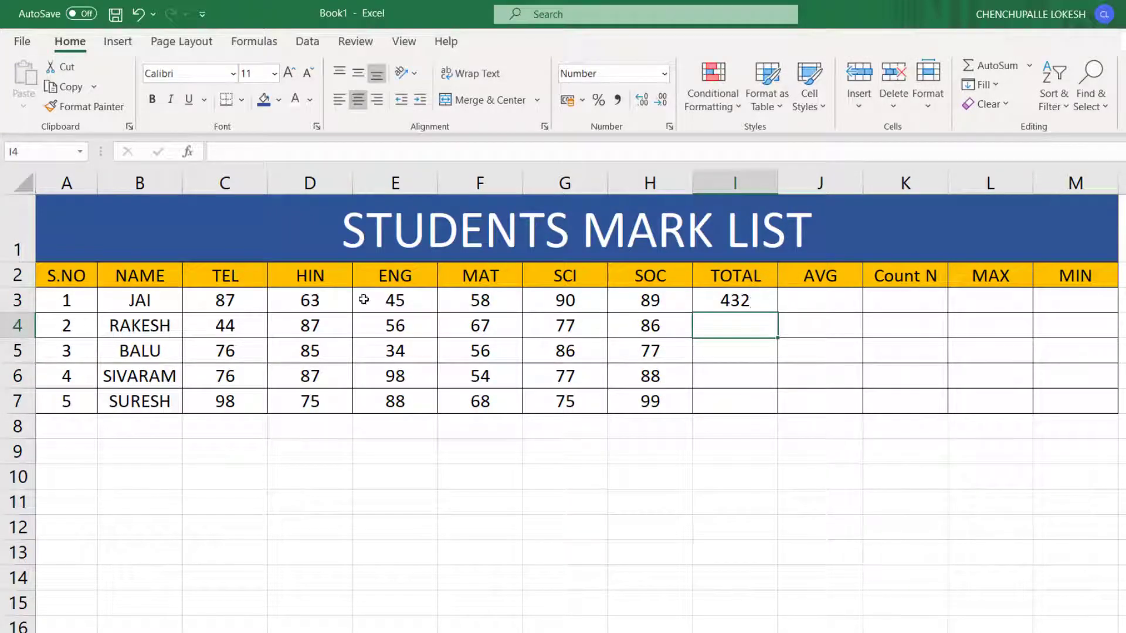
{"action": "left_click", "coordinate": [745, 300]}
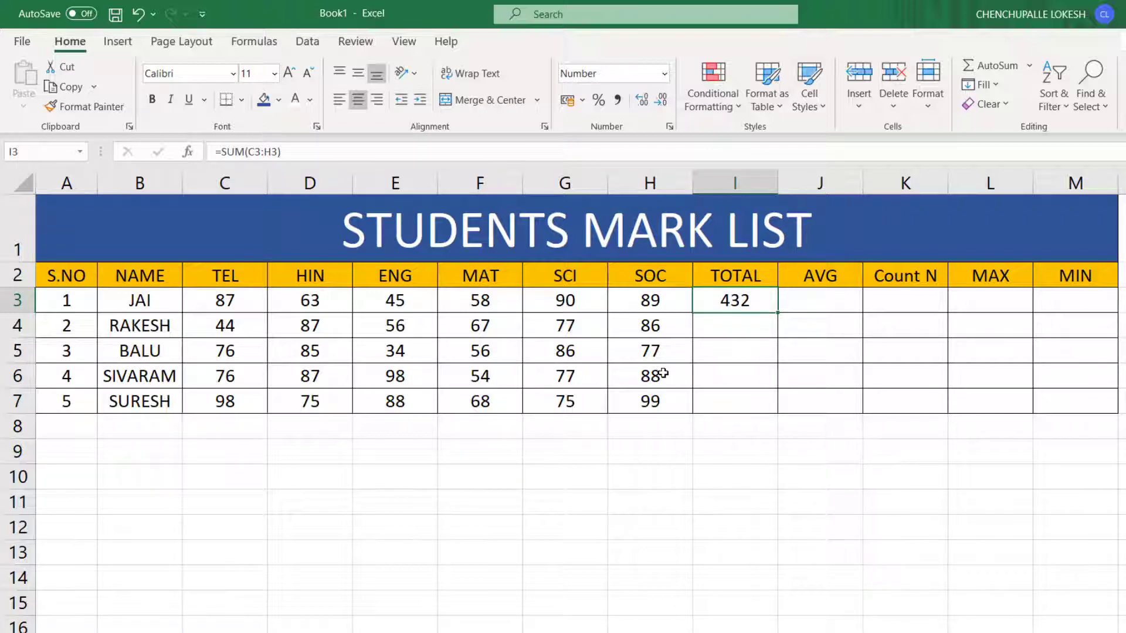
{"action": "double_click", "coordinate": [779, 314]}
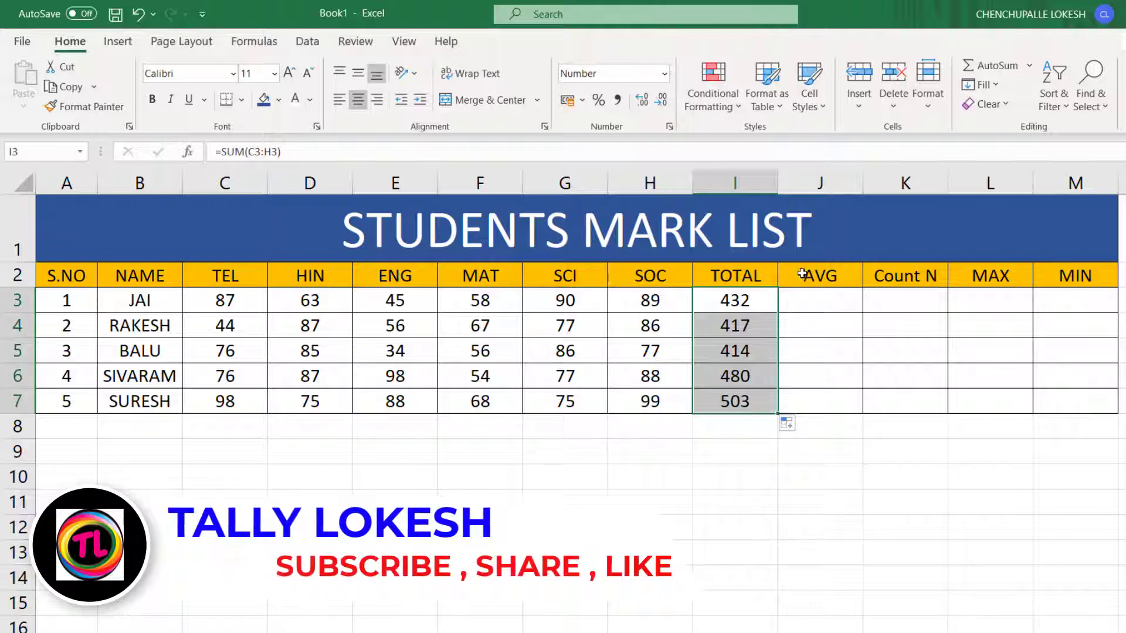
Calculate the average of C3:H3 in J3 with AVERAGE, leaving out the TOTAL column, and fill the formula down to J7
{"action": "left_click", "coordinate": [809, 299]}
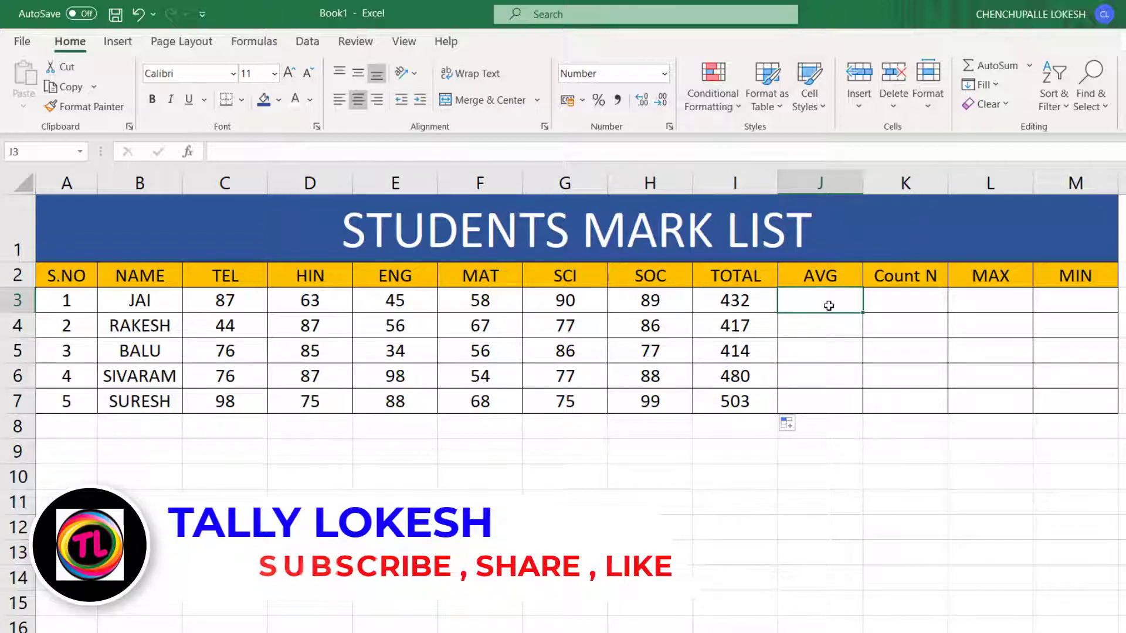
{"action": "left_click", "coordinate": [1028, 66]}
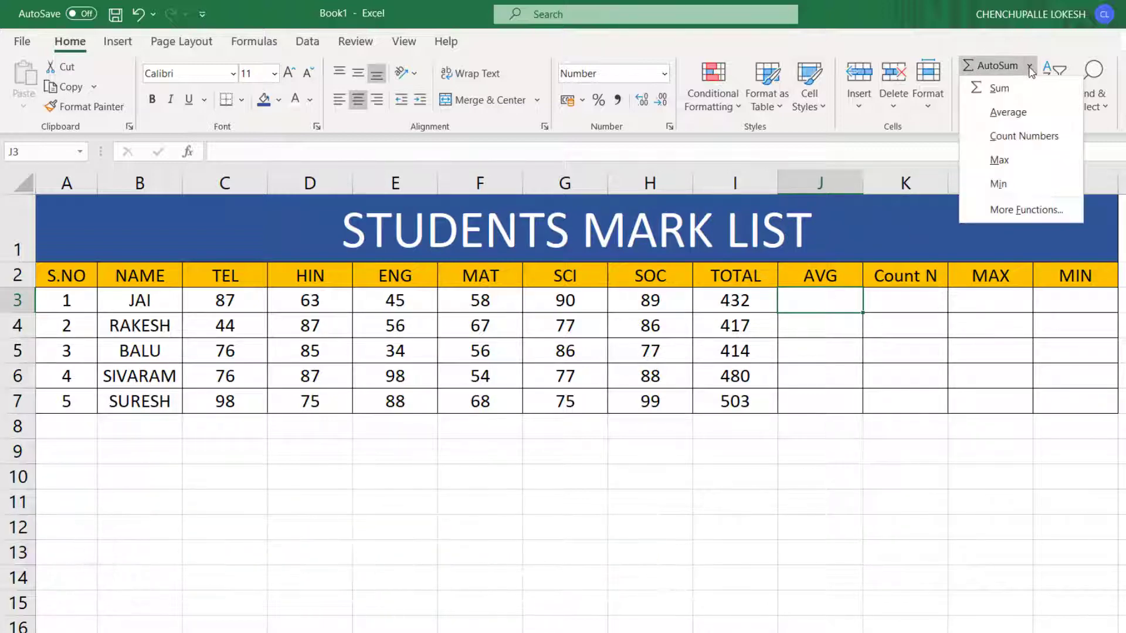
{"action": "left_click", "coordinate": [1006, 113]}
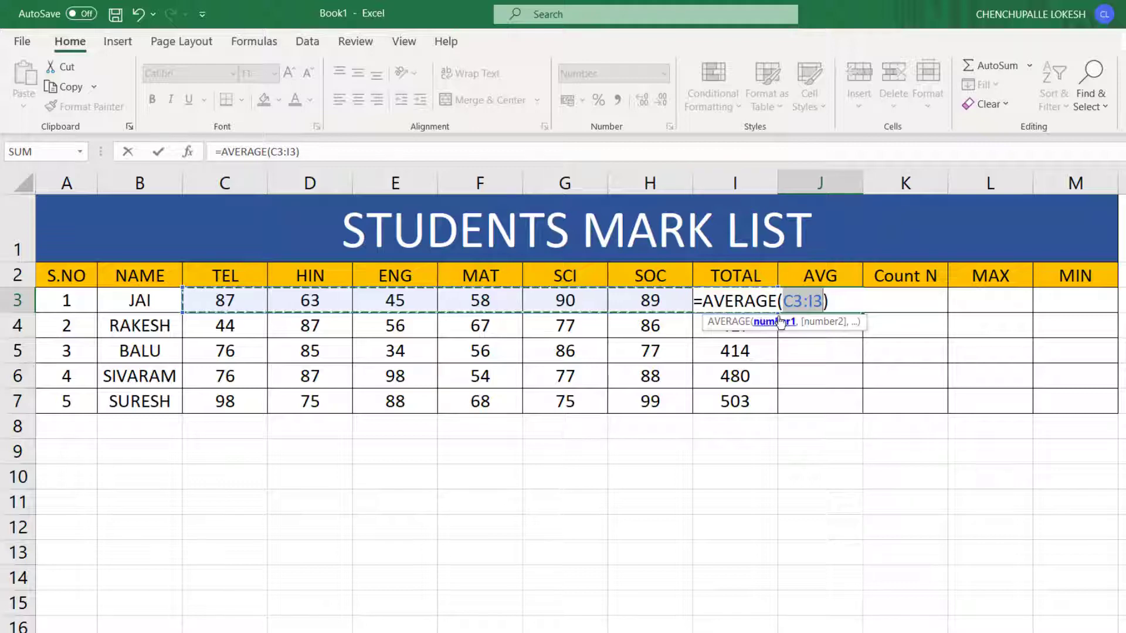
{"action": "left_click", "coordinate": [816, 301]}
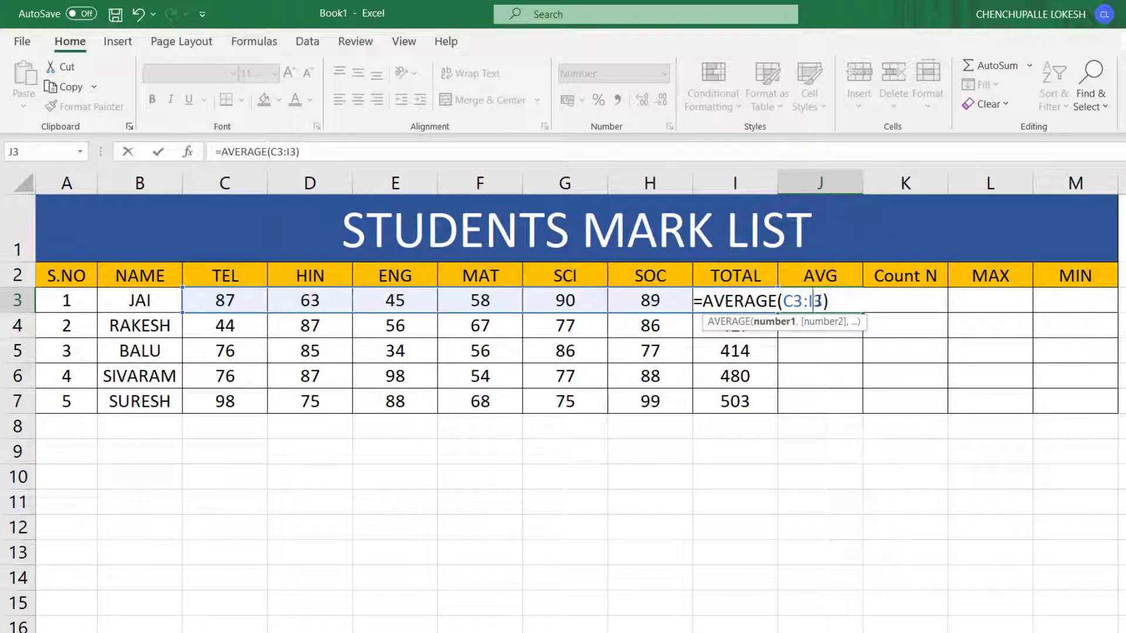
{"action": "key", "text": "BackSpace"}
{"action": "type", "text": "H"}
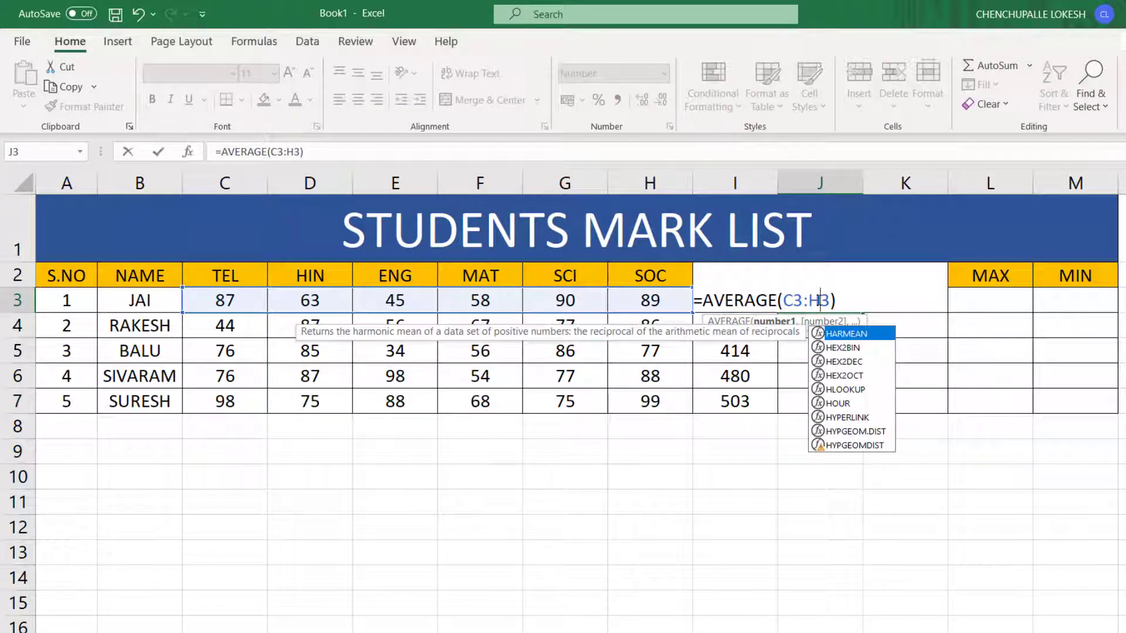
{"action": "key", "text": "Right"}
{"action": "key", "text": "Right"}
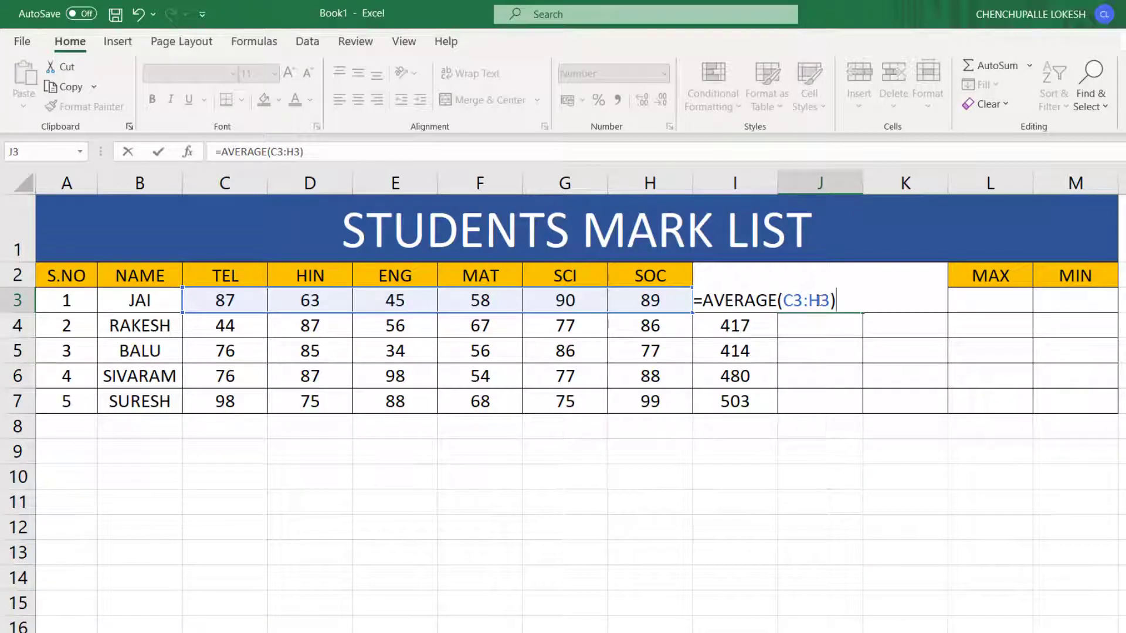
{"action": "key", "text": "Return"}
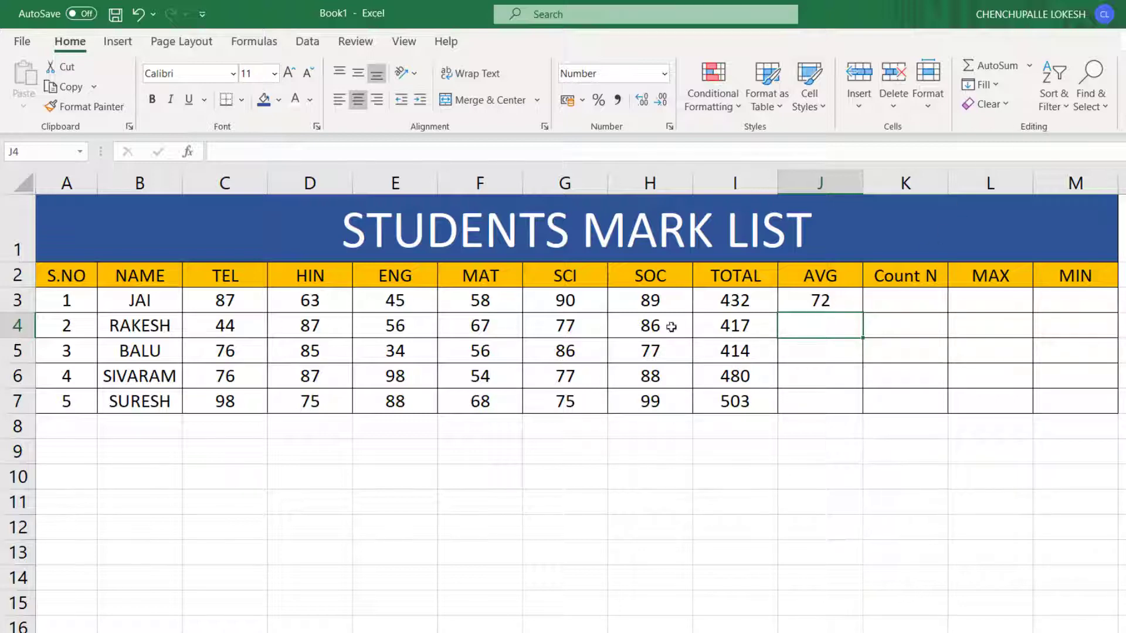
{"action": "left_click", "coordinate": [840, 299]}
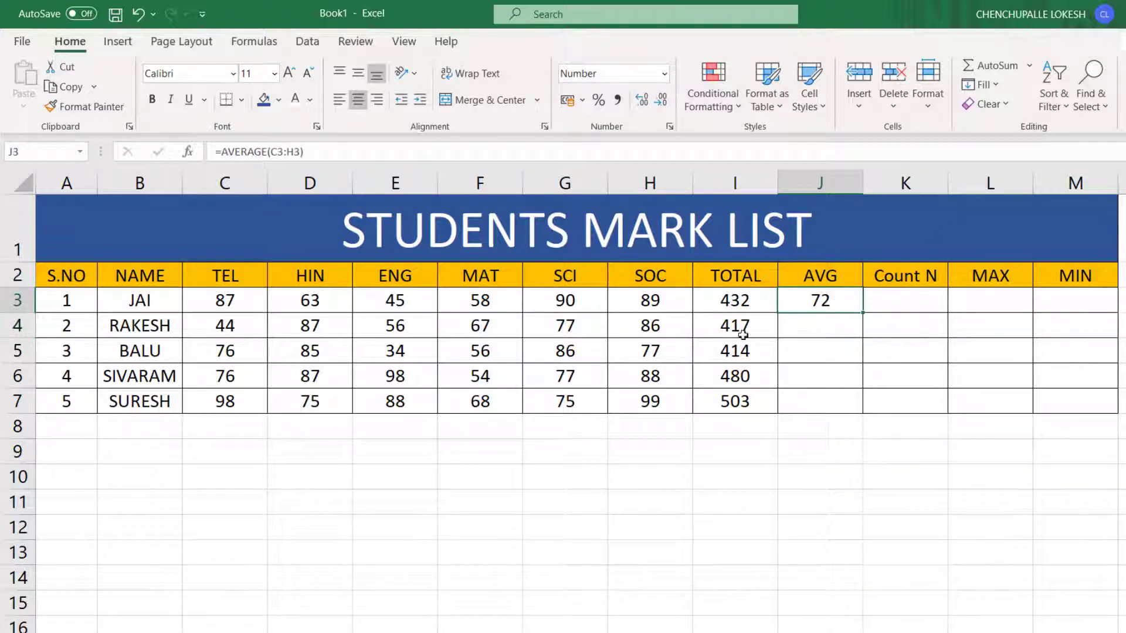
{"action": "double_click", "coordinate": [862, 313]}
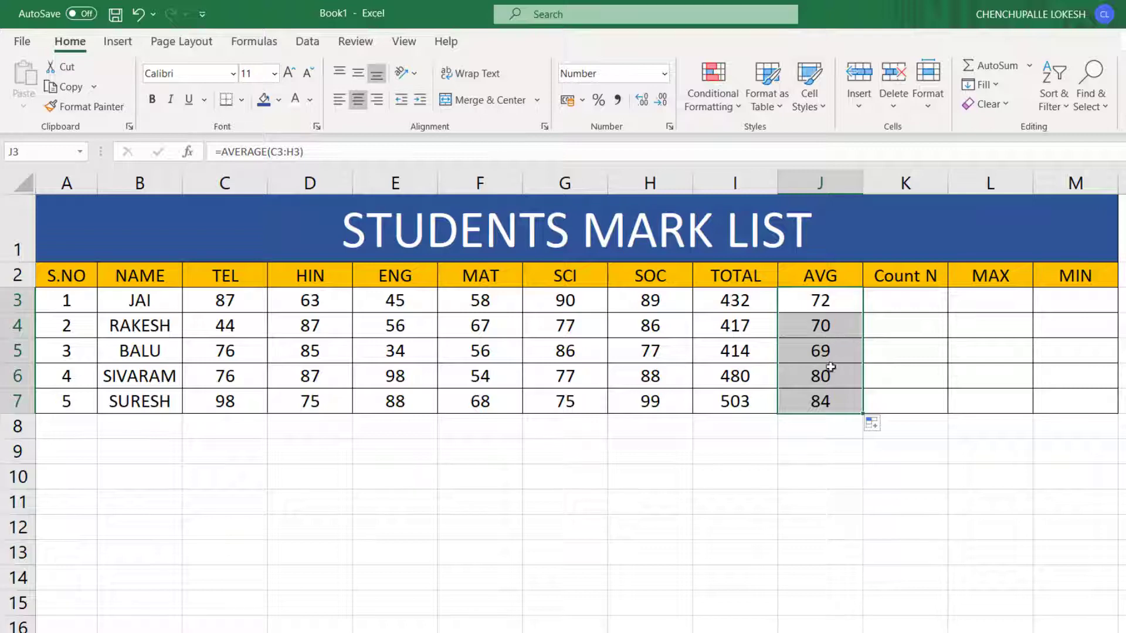
Insert a Count Numbers formula over C3:J3 in K3 and fill it down the Count N column to row 7
{"action": "left_click", "coordinate": [893, 299]}
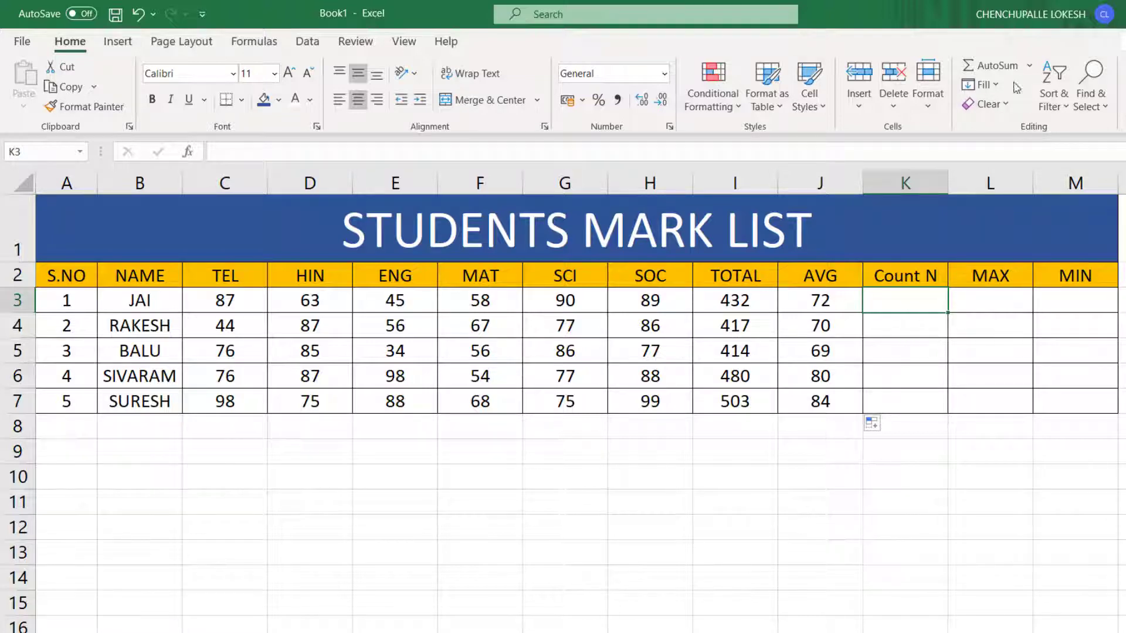
{"action": "left_click", "coordinate": [1029, 66]}
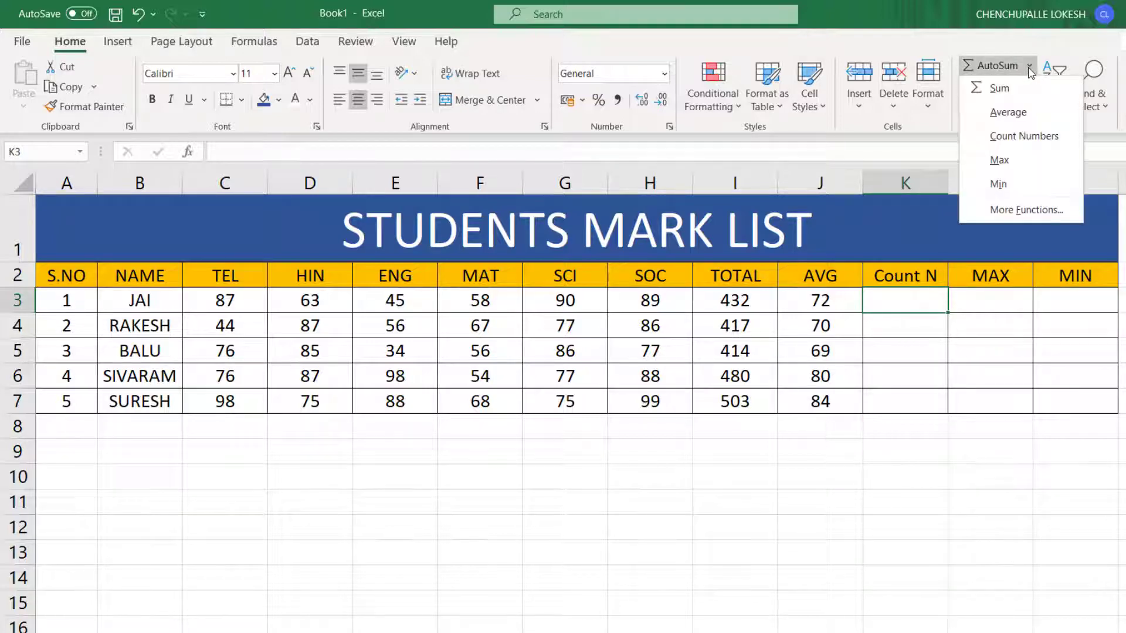
{"action": "left_click", "coordinate": [1037, 139]}
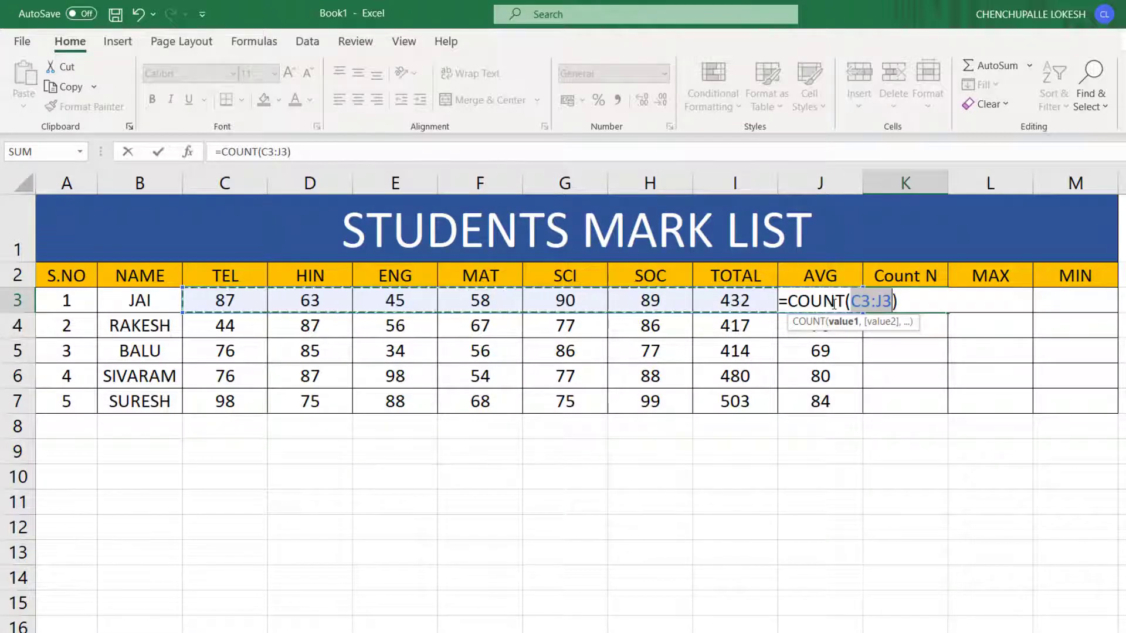
{"action": "key", "text": "Return"}
{"action": "left_click", "coordinate": [918, 302]}
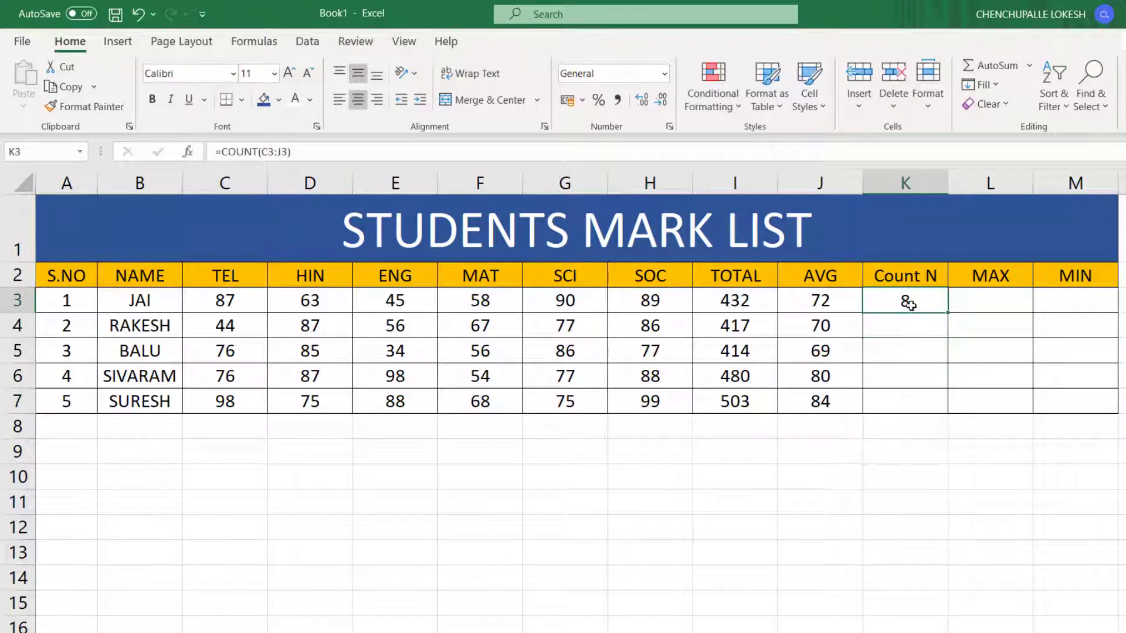
{"action": "double_click", "coordinate": [948, 311]}
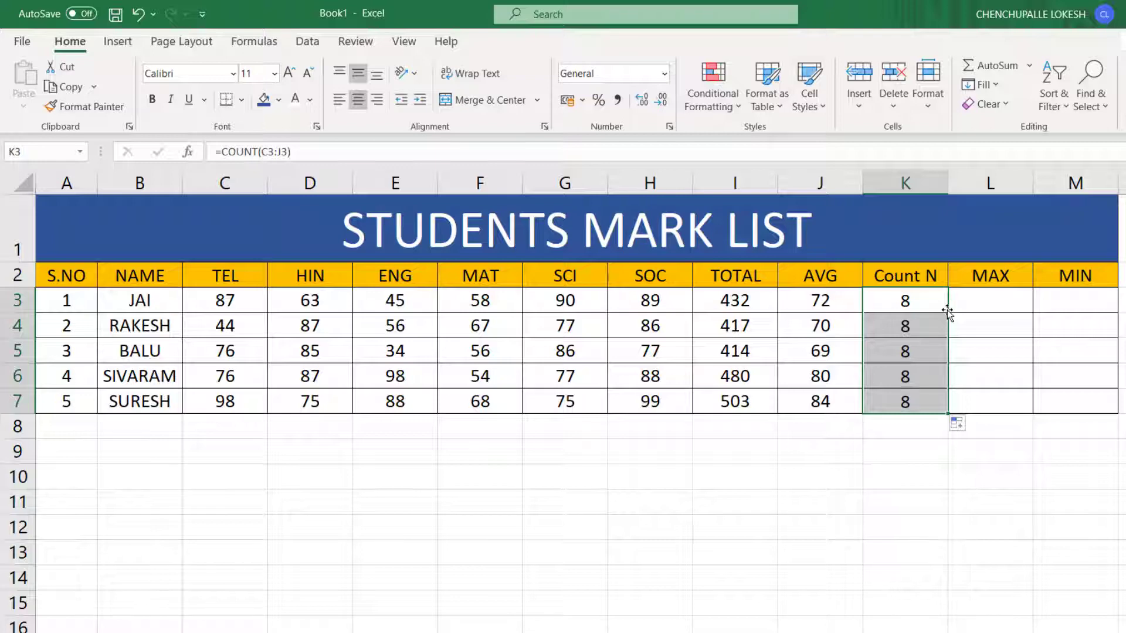
Find the highest mark in L3 with MAX, restricting the range to C3:H3, and fill the formula down to L7
{"action": "left_click", "coordinate": [994, 301]}
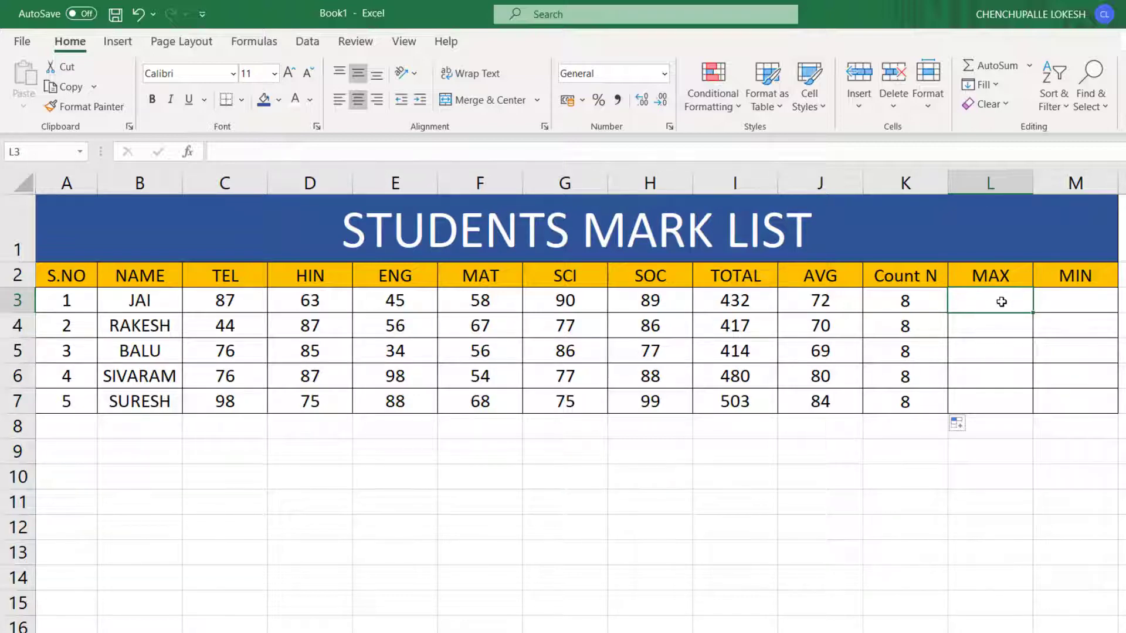
{"action": "left_click", "coordinate": [1029, 65]}
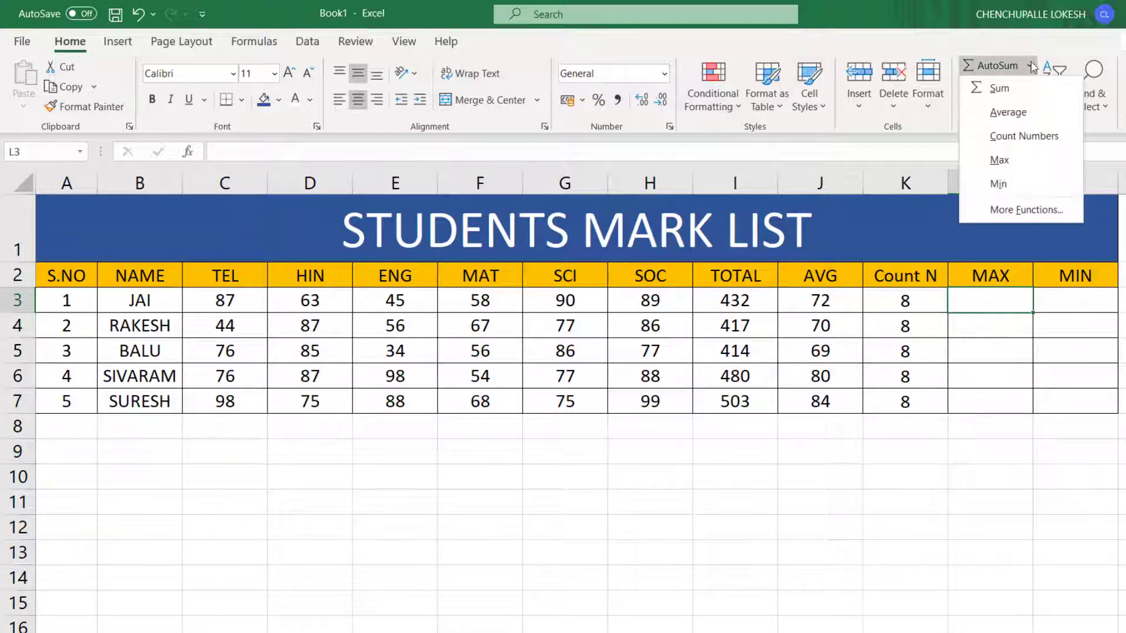
{"action": "left_click", "coordinate": [999, 160]}
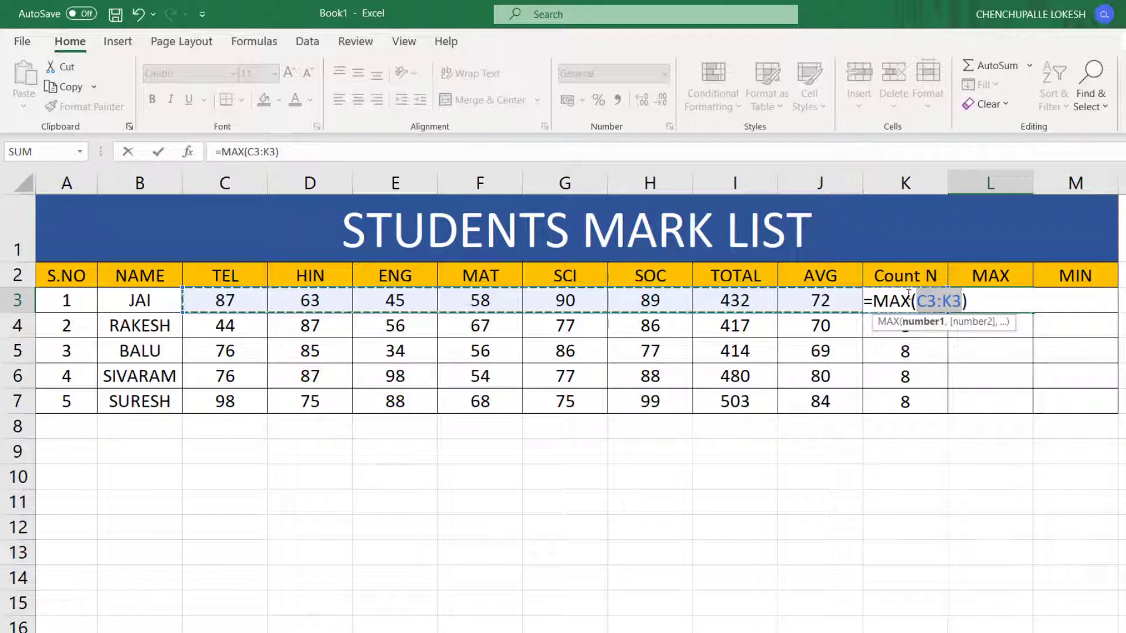
{"action": "left_click", "coordinate": [951, 301]}
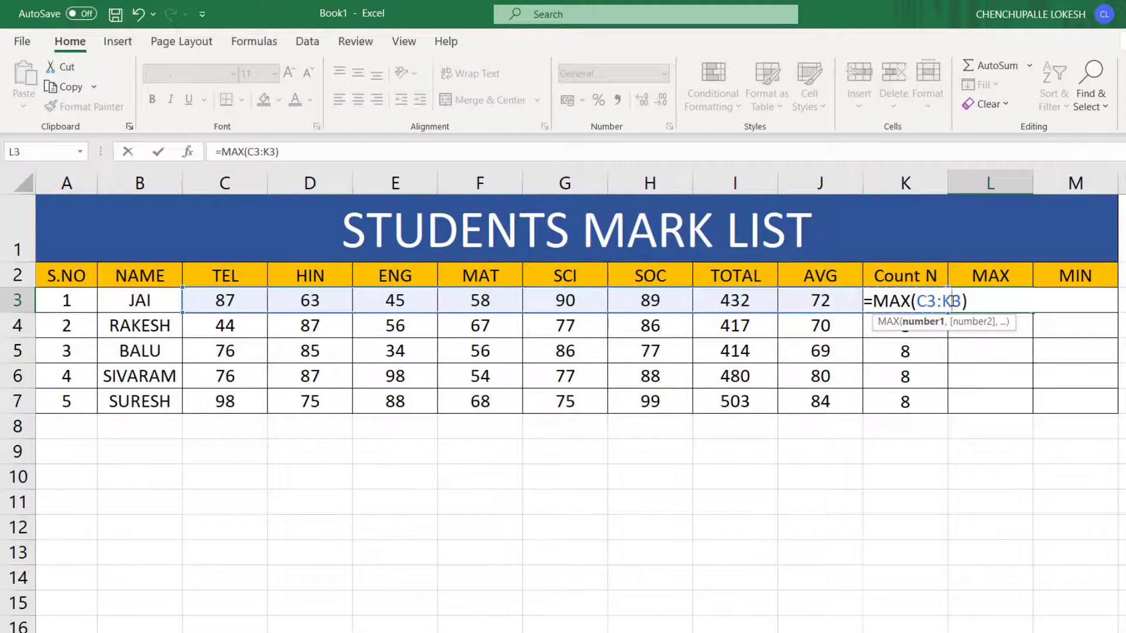
{"action": "key", "text": "BackSpace"}
{"action": "type", "text": "H"}
{"action": "key", "text": "Right"}
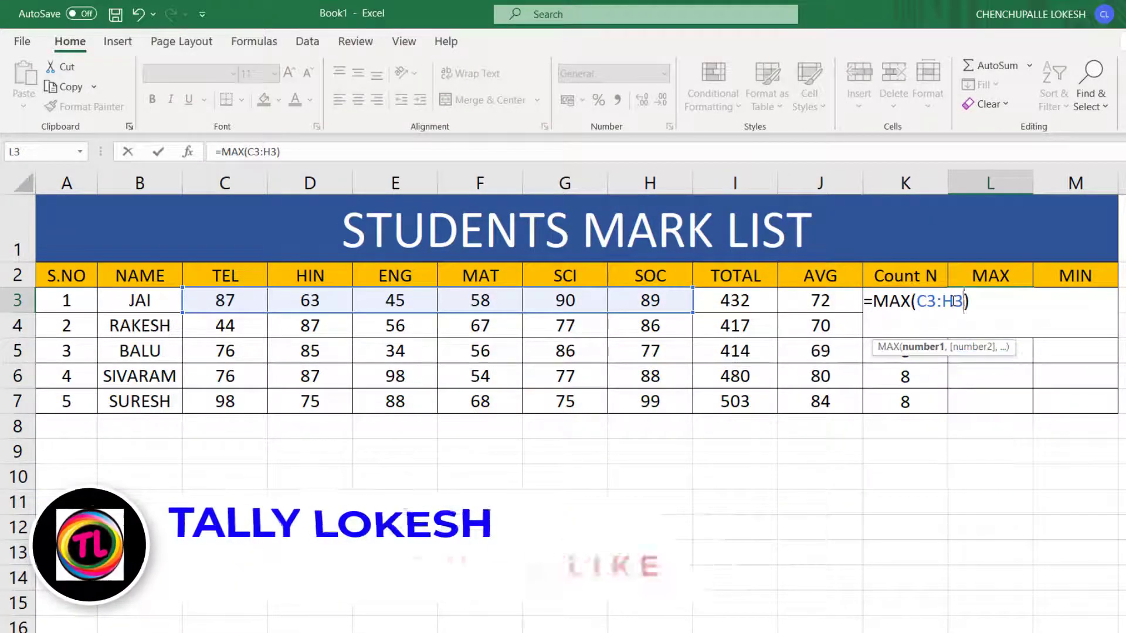
{"action": "key", "text": "Return"}
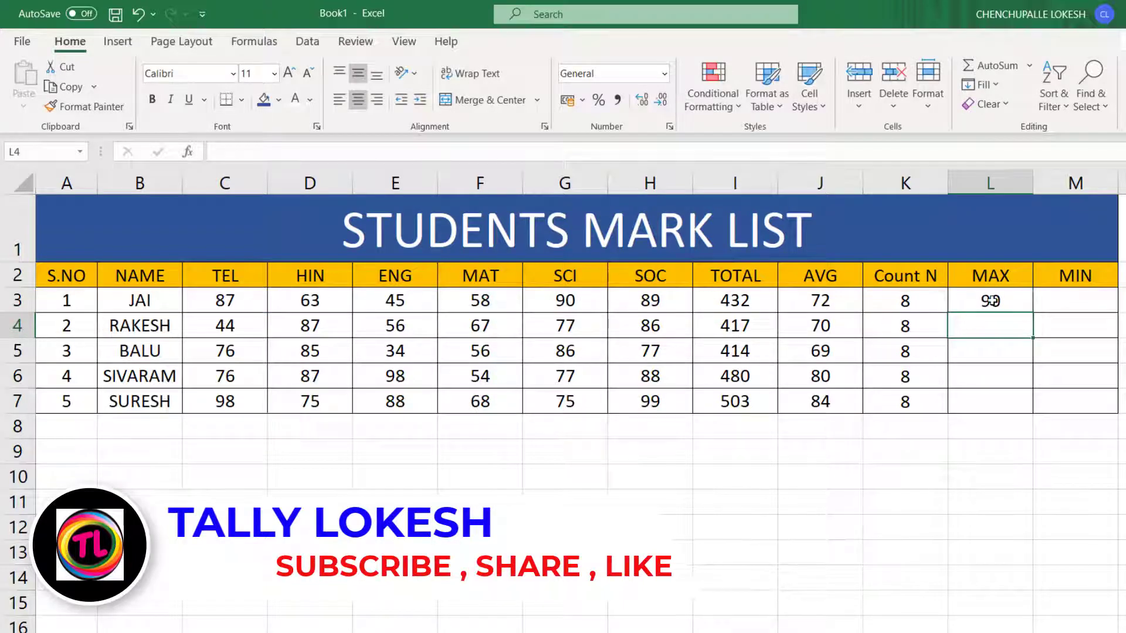
{"action": "left_click", "coordinate": [990, 301]}
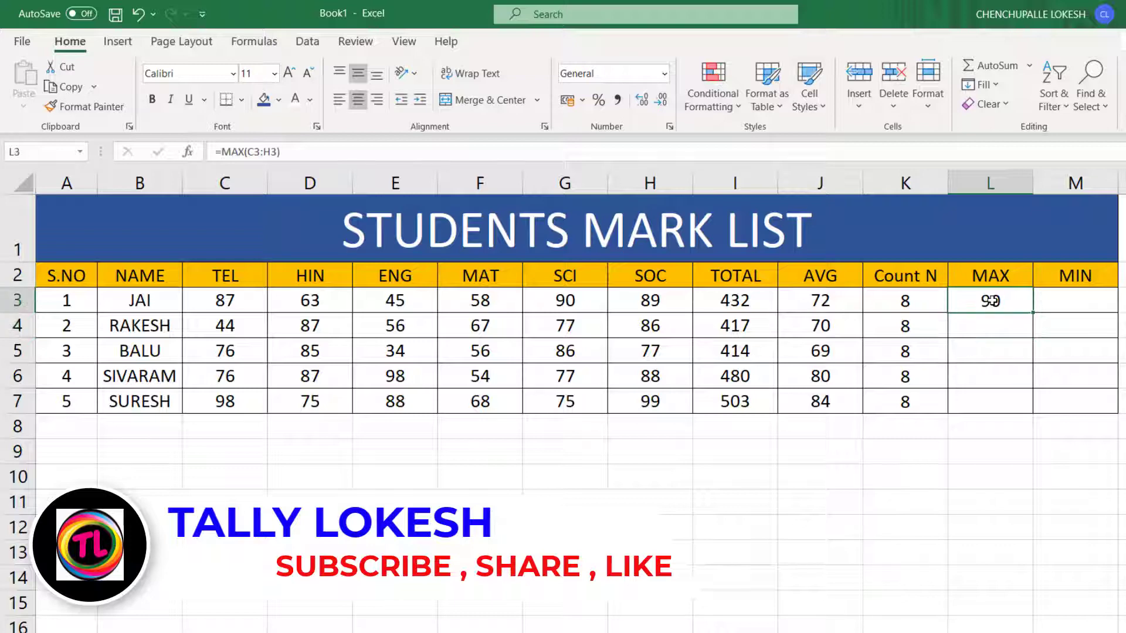
{"action": "double_click", "coordinate": [1035, 314]}
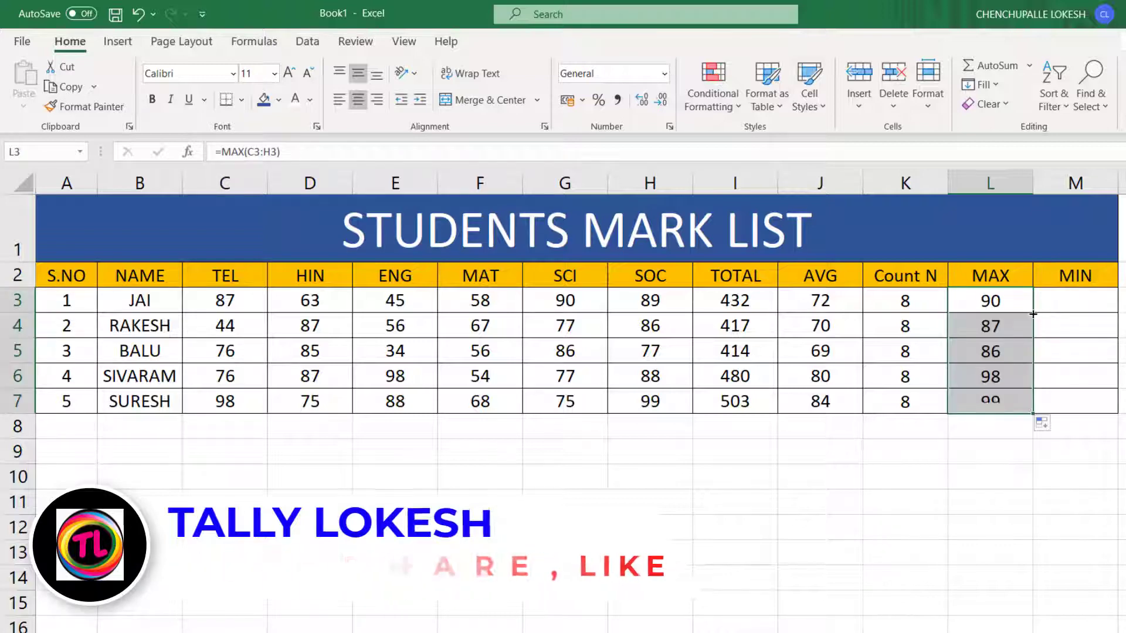
Find the first student's lowest mark in M3 with a MIN formula, restricting its range to C3:H3
{"action": "left_click", "coordinate": [1098, 300]}
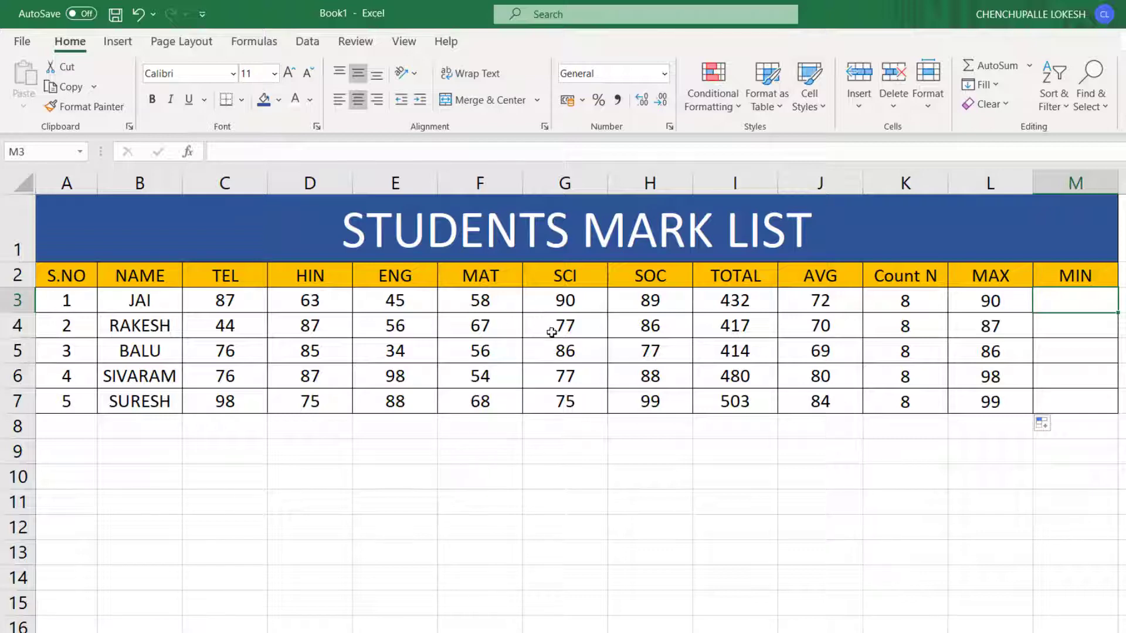
{"action": "left_click", "coordinate": [1029, 65]}
{"action": "left_click", "coordinate": [998, 184]}
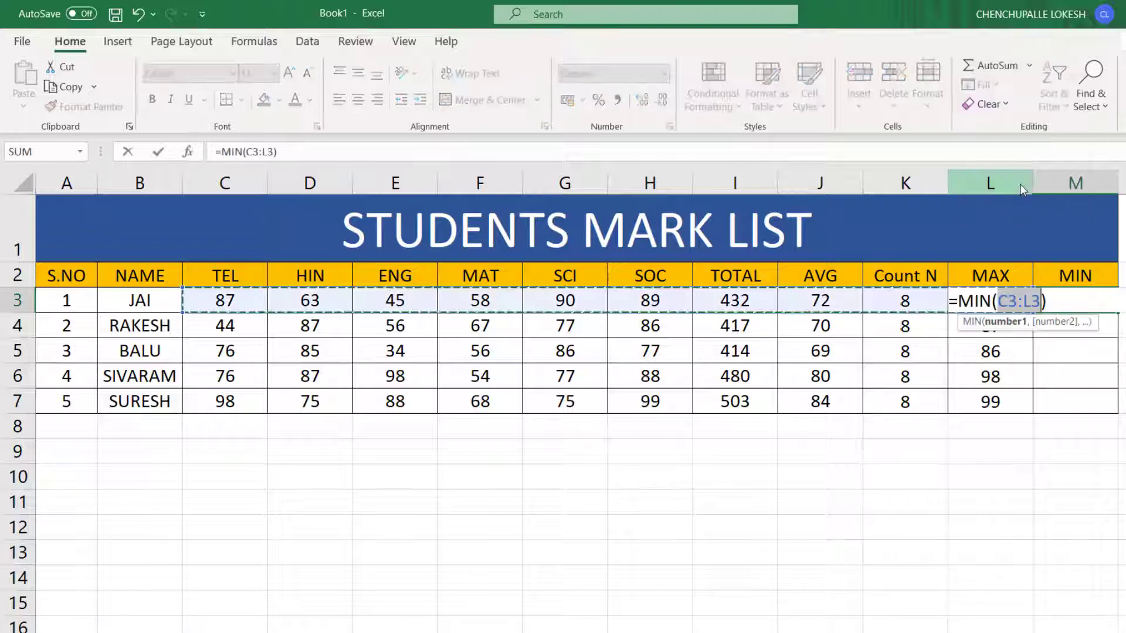
{"action": "left_click", "coordinate": [1034, 302]}
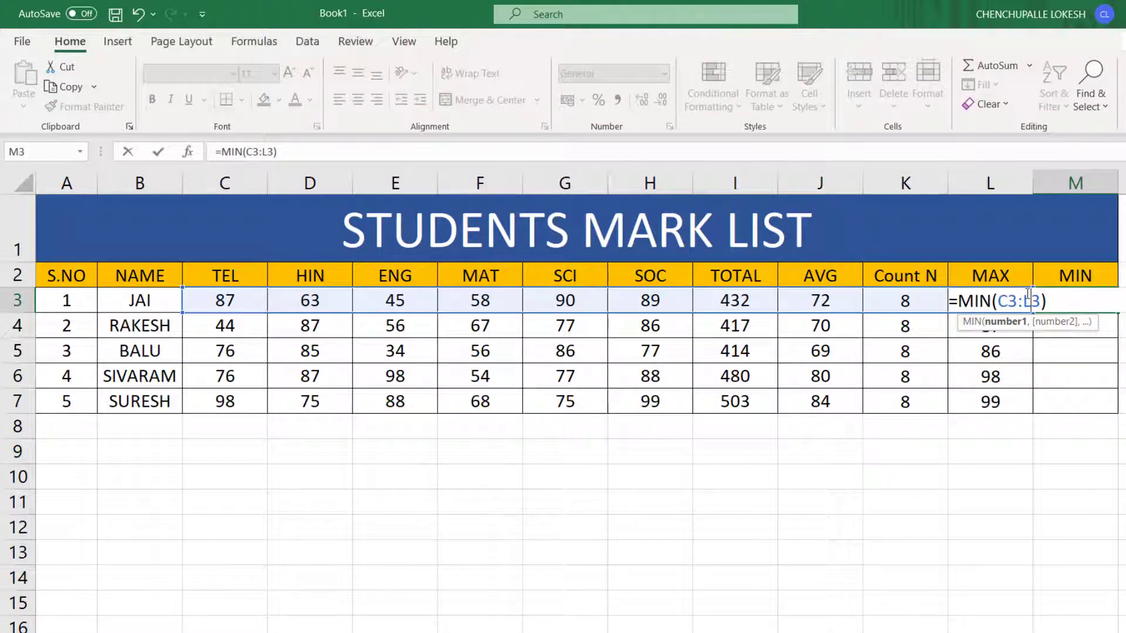
{"action": "key", "text": "BackSpace"}
{"action": "type", "text": "H"}
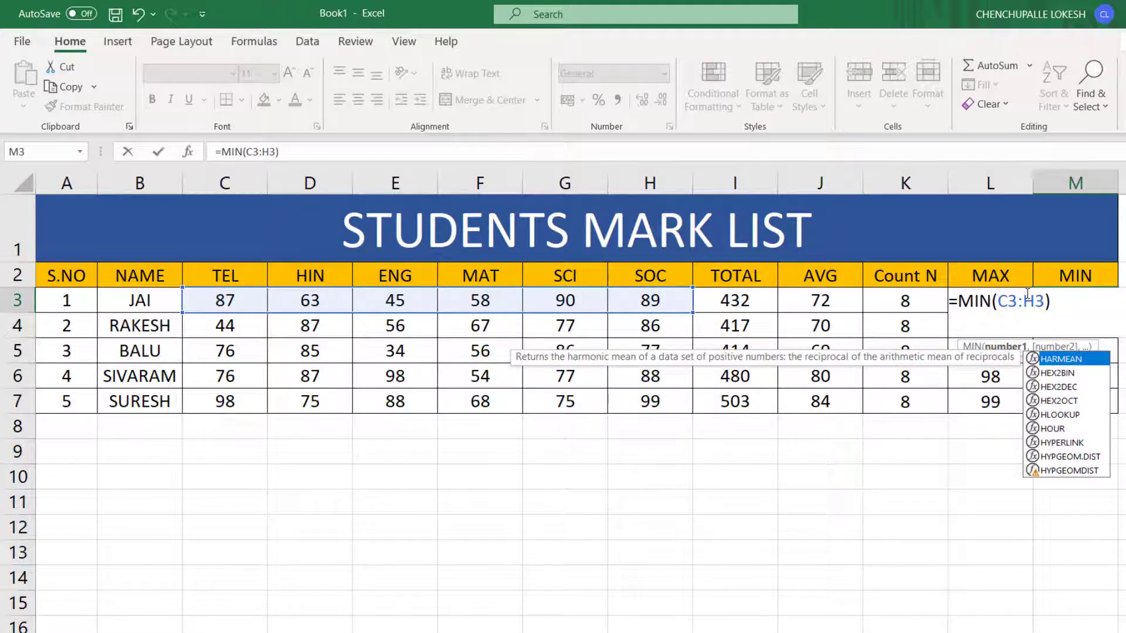
{"action": "key", "text": "Right"}
{"action": "key", "text": "Right"}
{"action": "key", "text": "Return"}
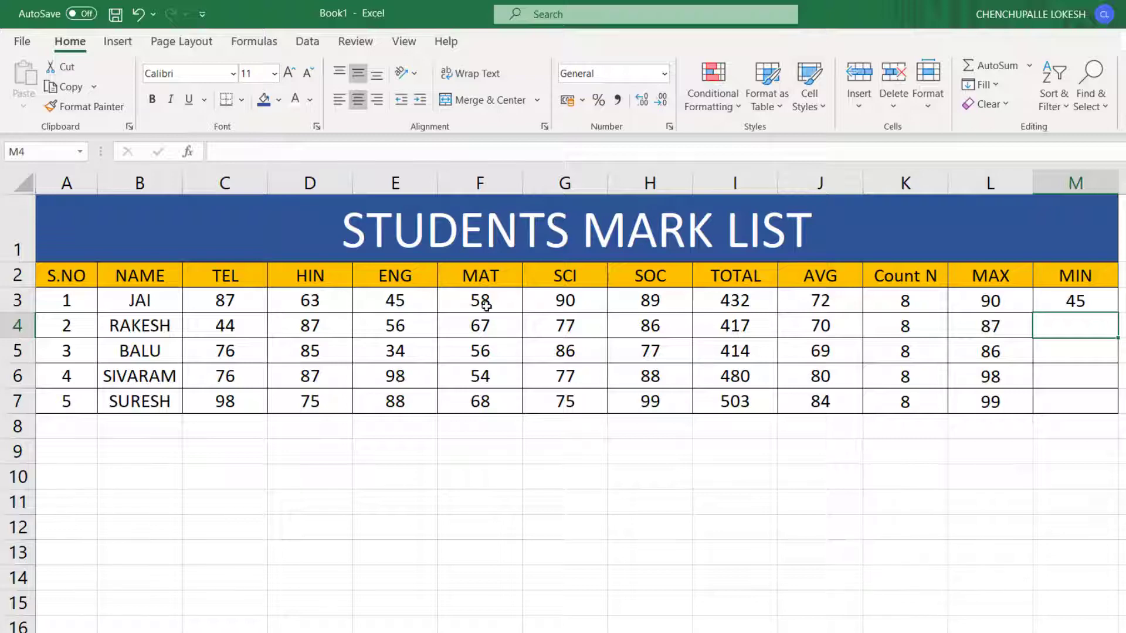
Fill the MIN formula from M3 down the MIN column to row 7
{"action": "left_click", "coordinate": [433, 299]}
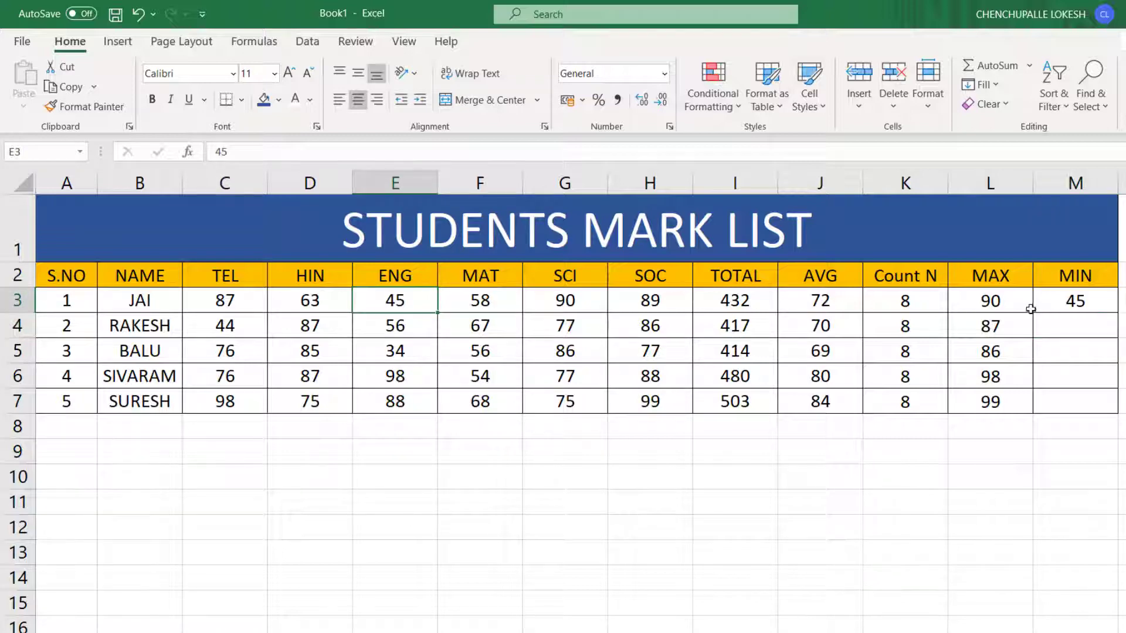
{"action": "left_click", "coordinate": [1052, 301]}
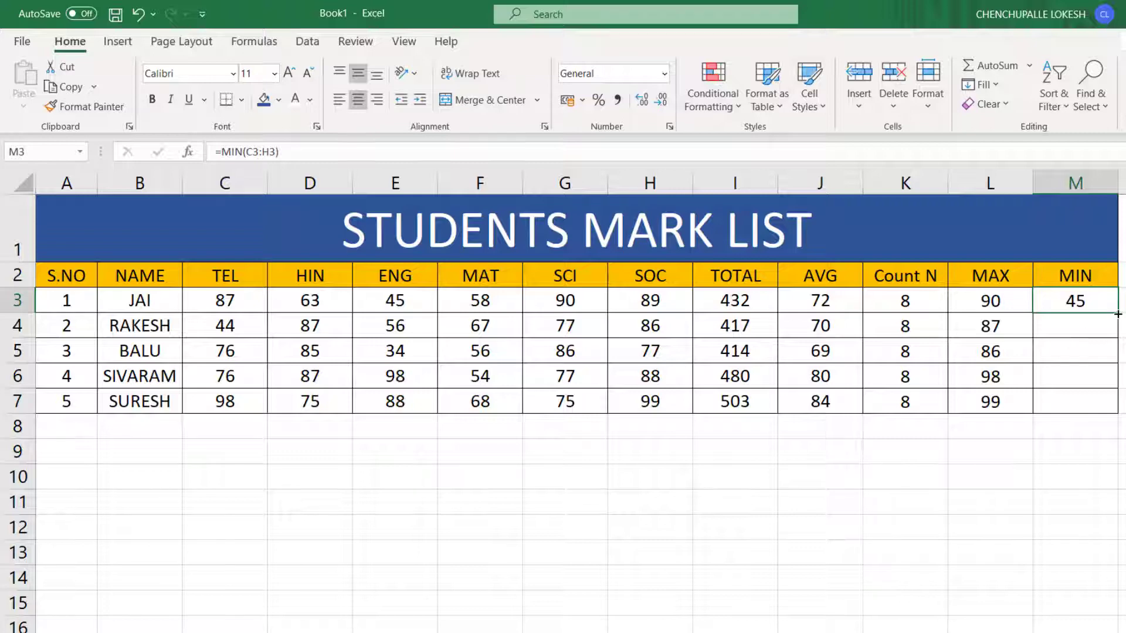
{"action": "double_click", "coordinate": [1118, 314]}
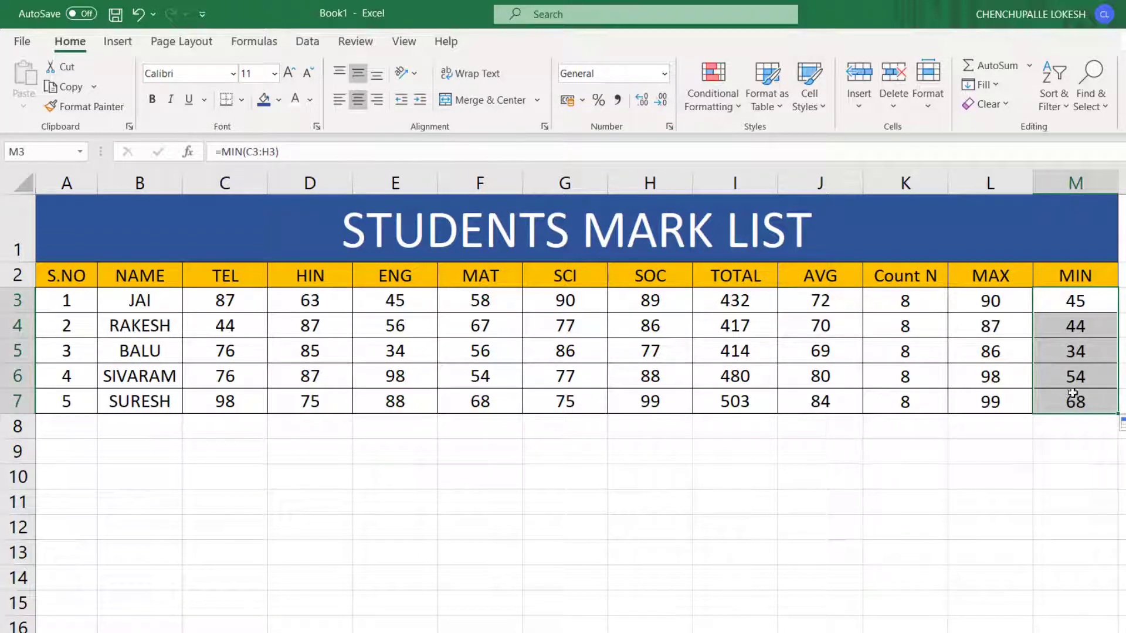
{"action": "left_click", "coordinate": [1121, 376]}
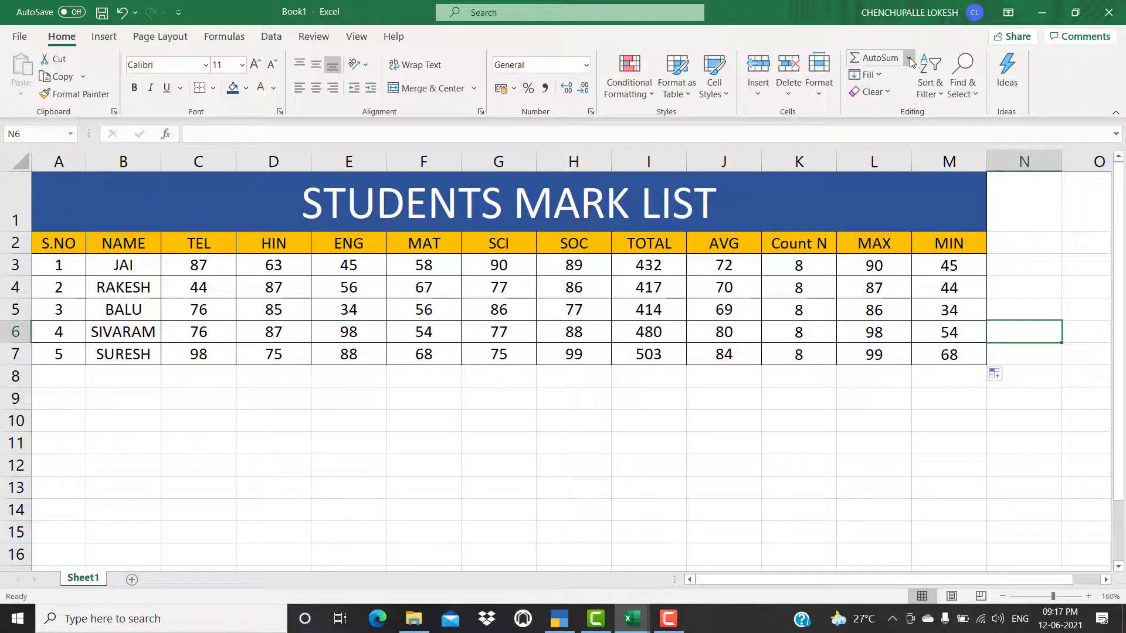
{"action": "left_click", "coordinate": [908, 58]}
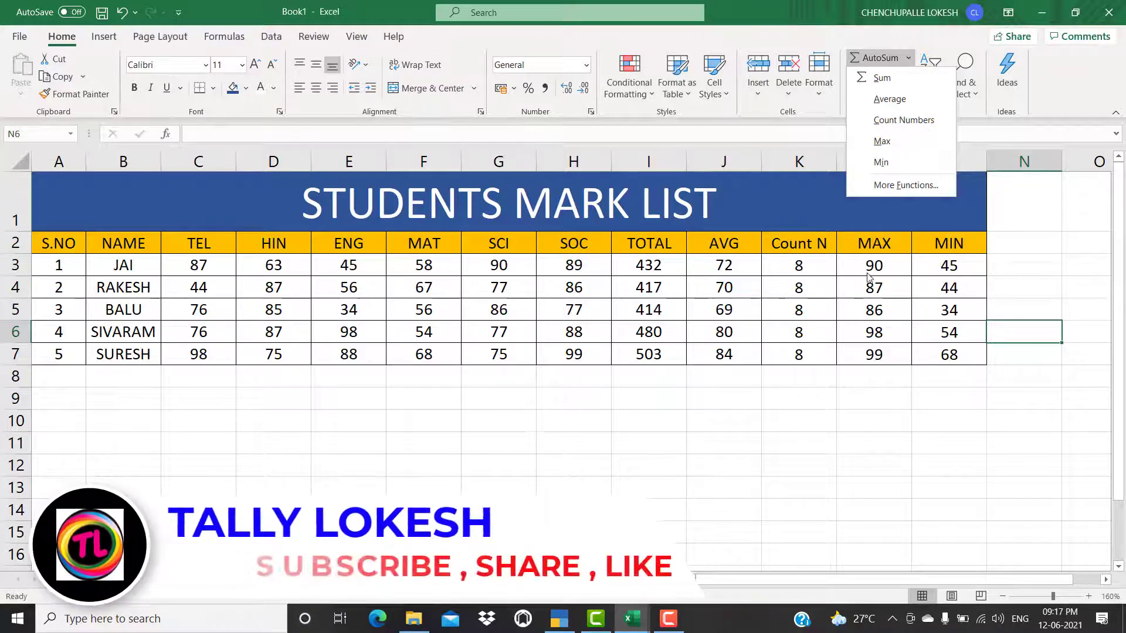
{"action": "left_click", "coordinate": [664, 390]}
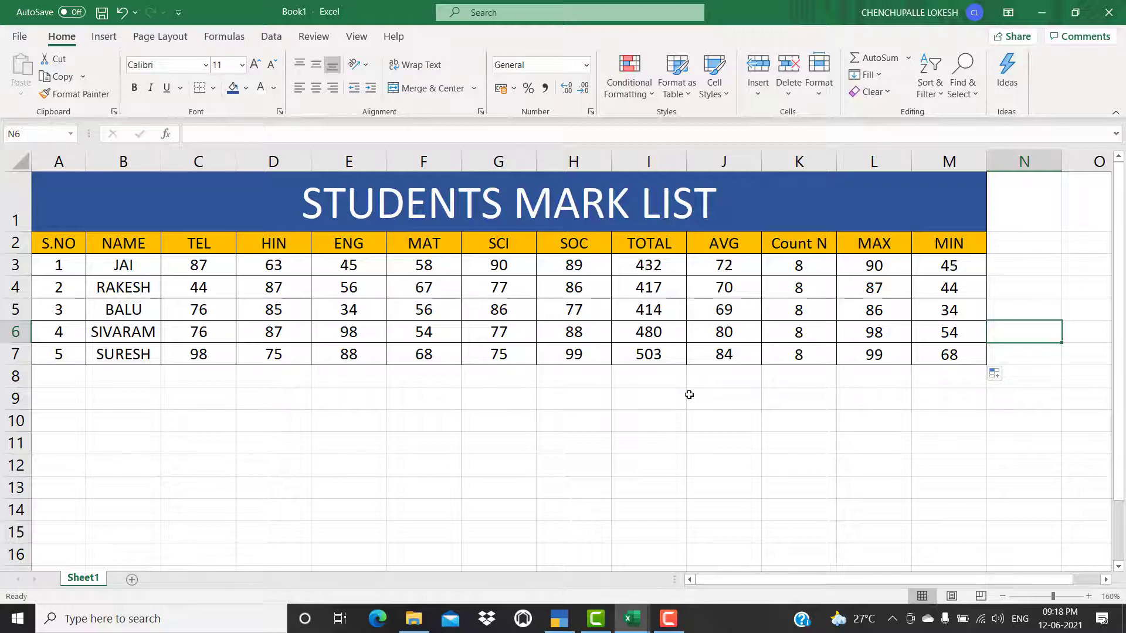
{"action": "left_click", "coordinate": [668, 618]}
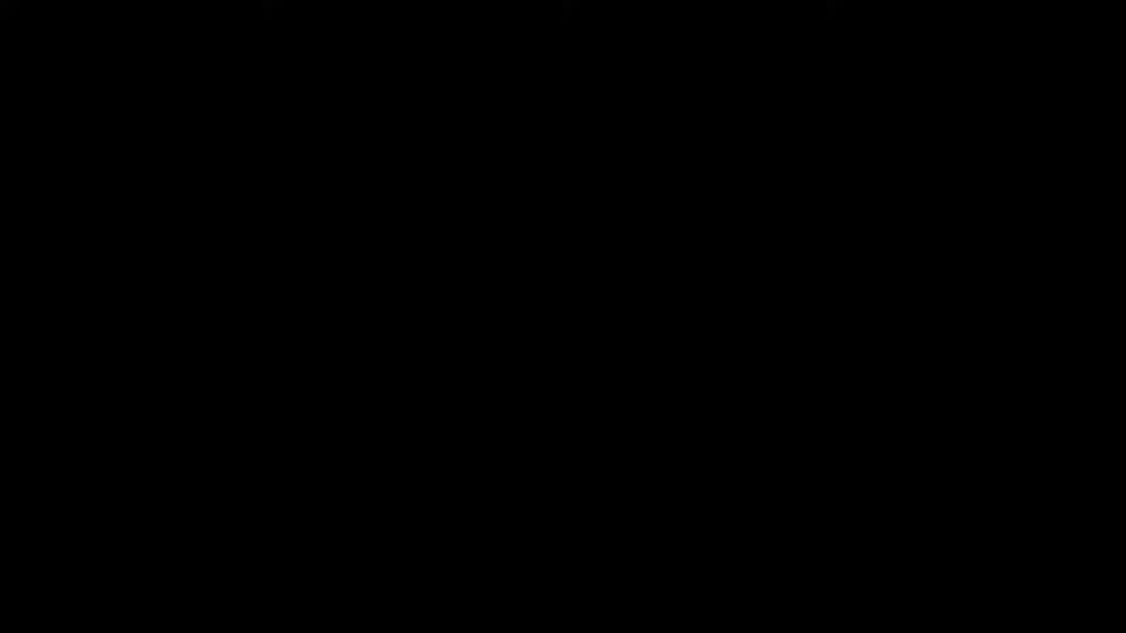